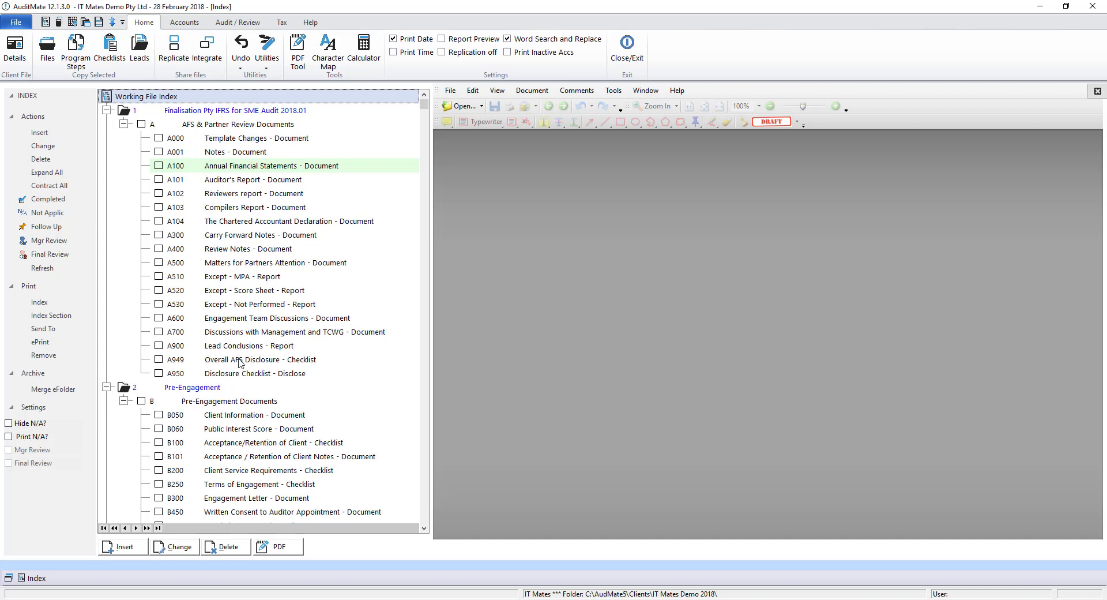
Browse the working file index and preview the A100 Annual Financial Statements document.
scroll(233, 407, "down", 5)
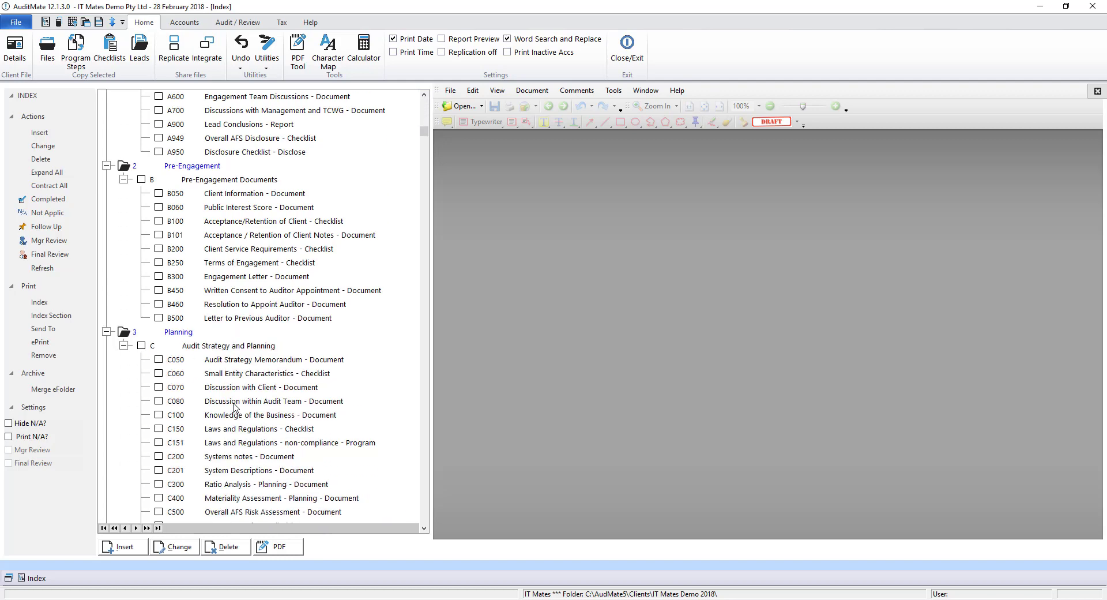
scroll(234, 406, "down", 8)
scroll(233, 406, "down", 6)
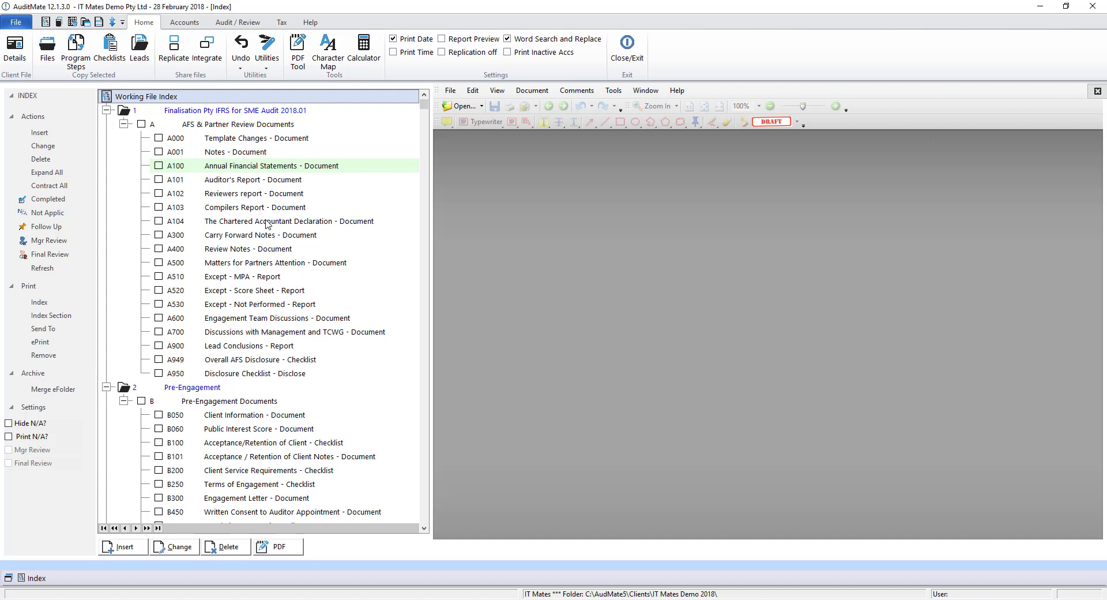
left_click(269, 168)
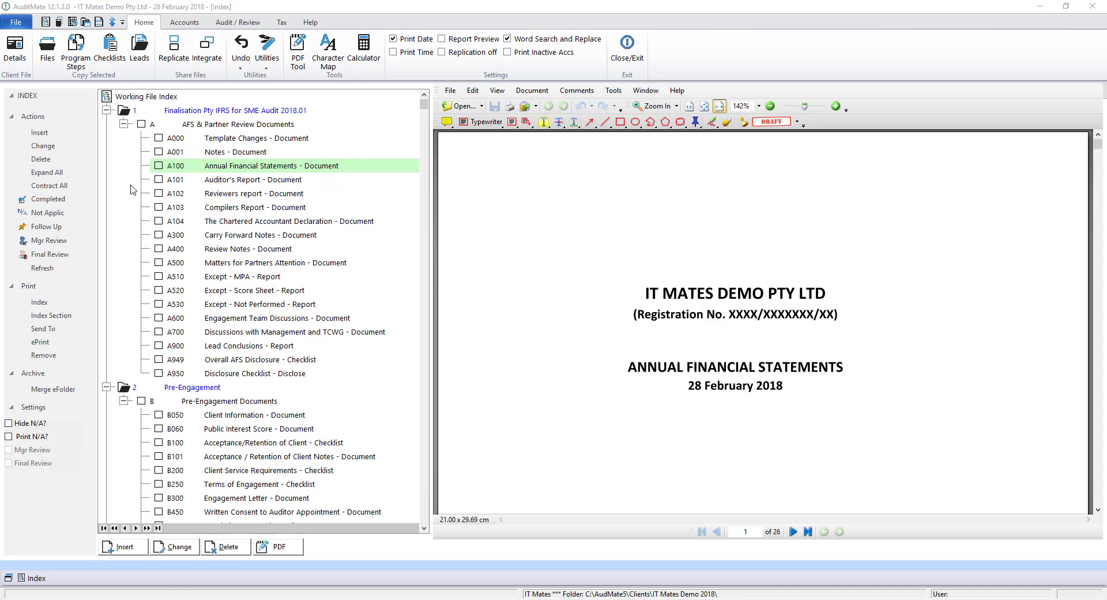
View the accounts list with its accounting tools and open lead Y001 of the Sales - Software account.
left_click(61, 21)
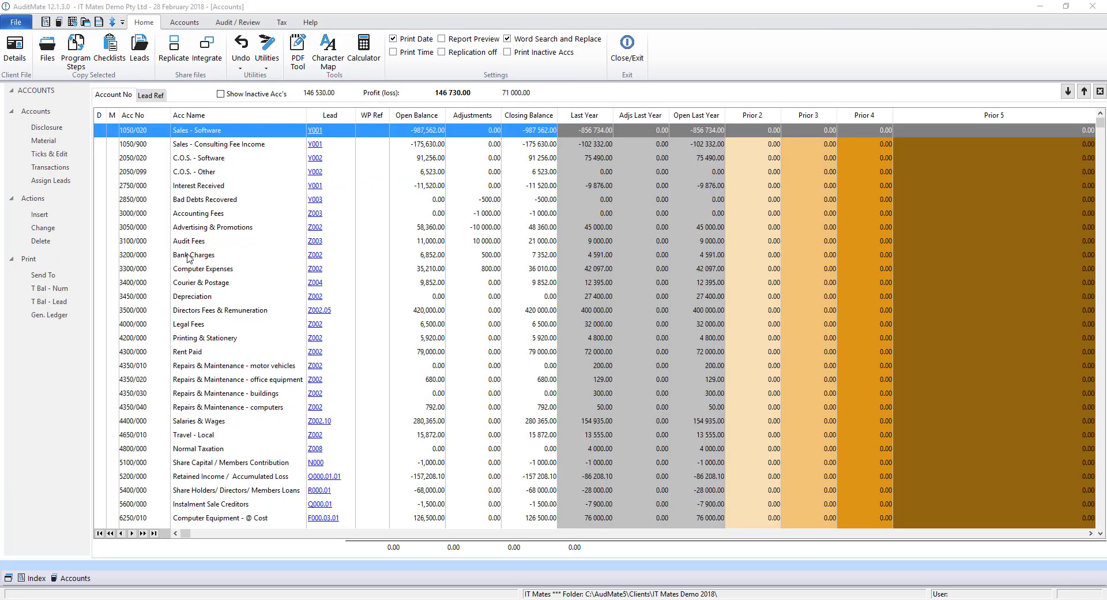
left_click(183, 23)
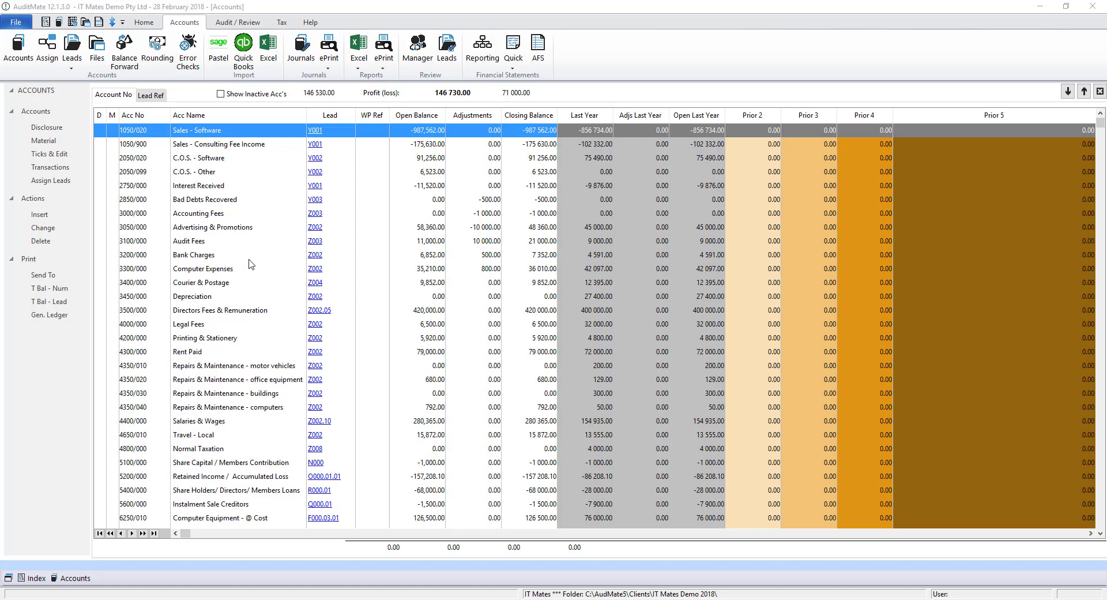
left_click(315, 132)
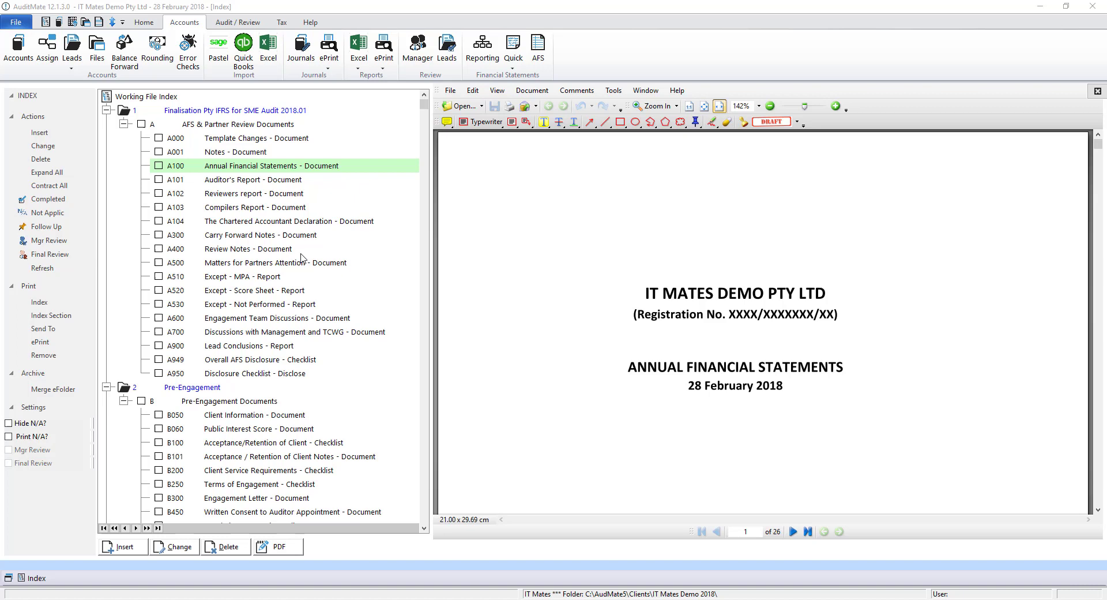
Open the A100 Annual Financial Statements workbook and inspect the 2018 Property, plant and equipment and Trade and other receivables formulas on Balance Sheet.
double_click(242, 166)
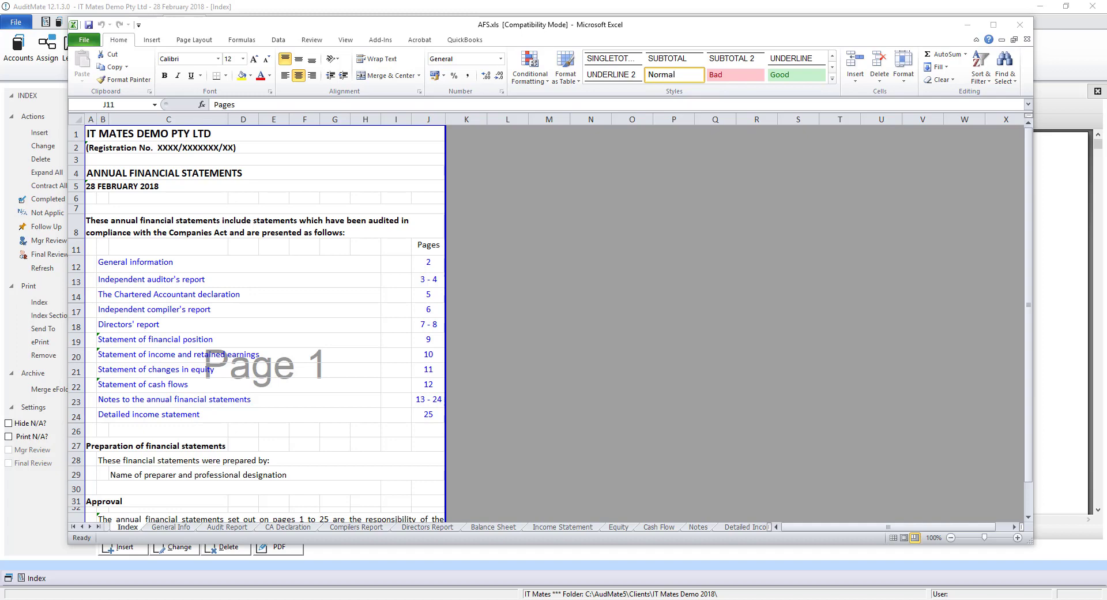
left_click(491, 526)
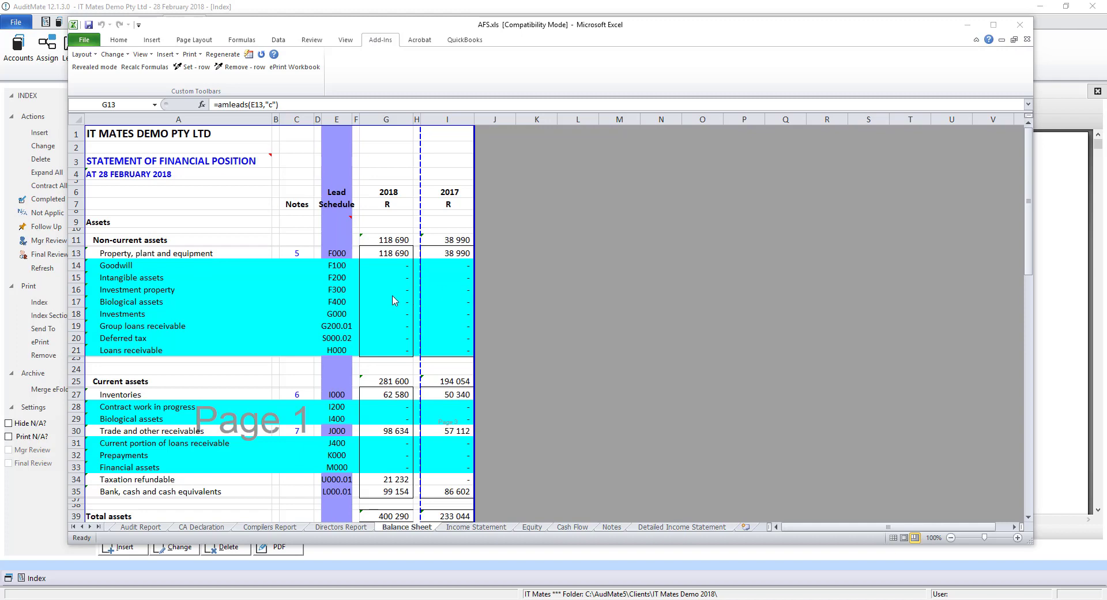
left_click(398, 253)
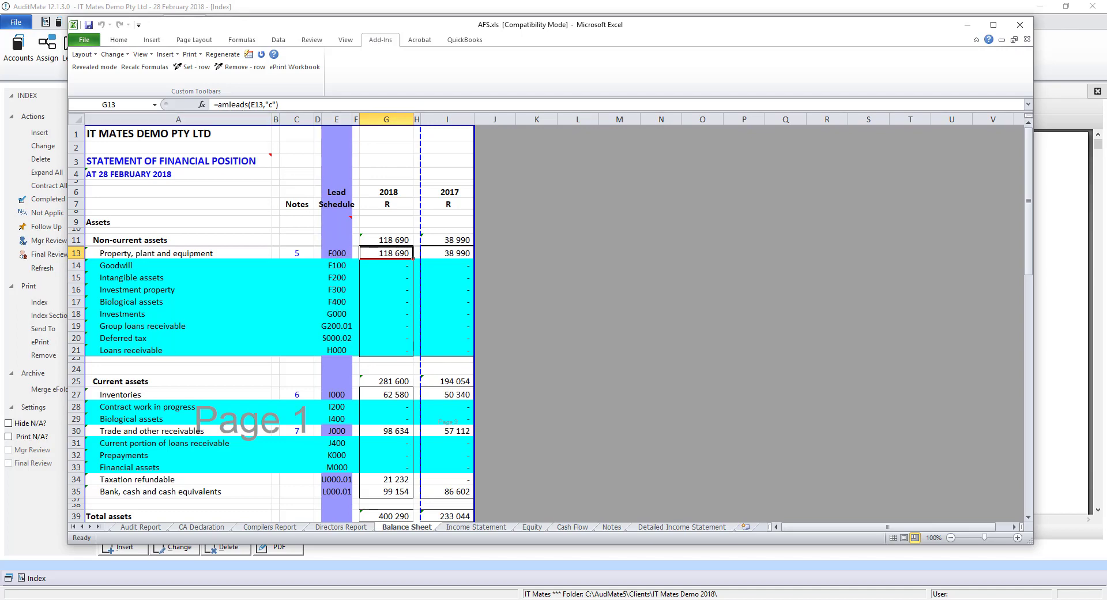
left_click(391, 431)
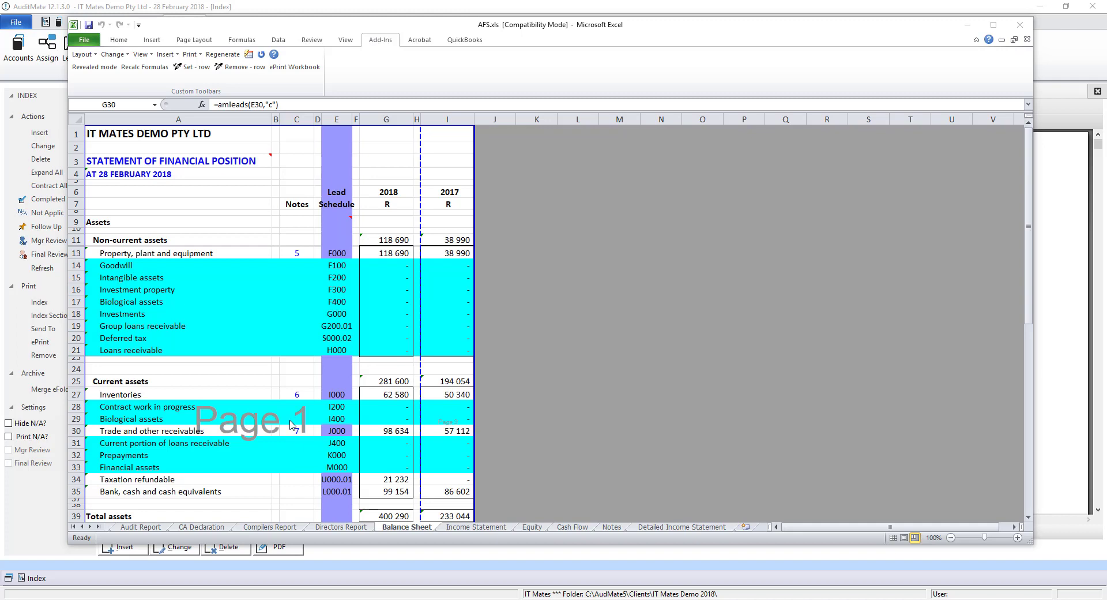
Review the section layout of the Notes sheet and leave it without updating.
left_click(611, 527)
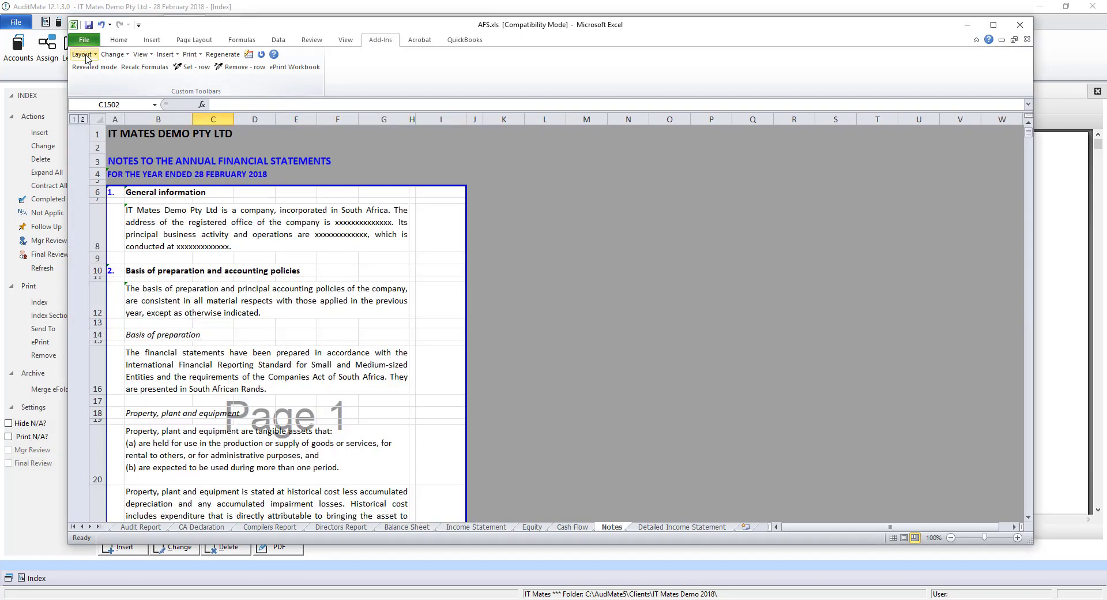
left_click(87, 56)
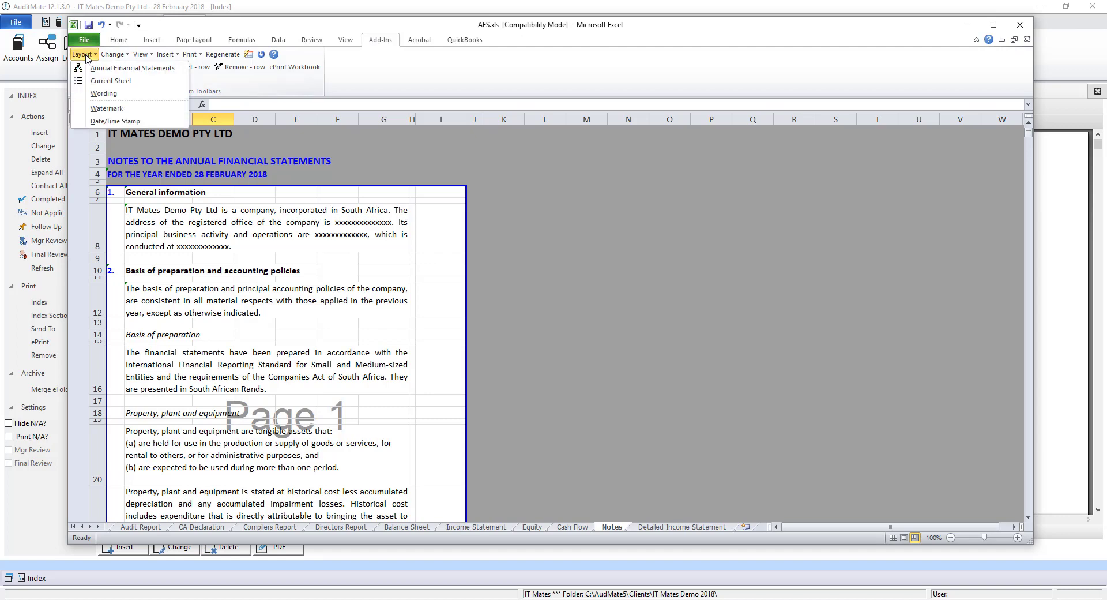
left_click(102, 84)
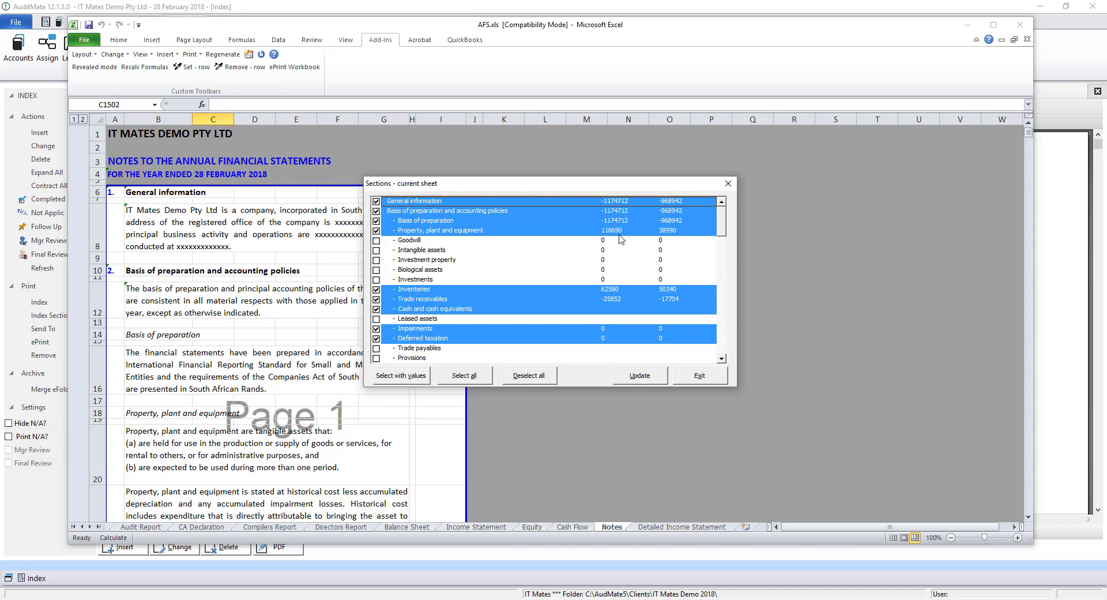
left_click(721, 359)
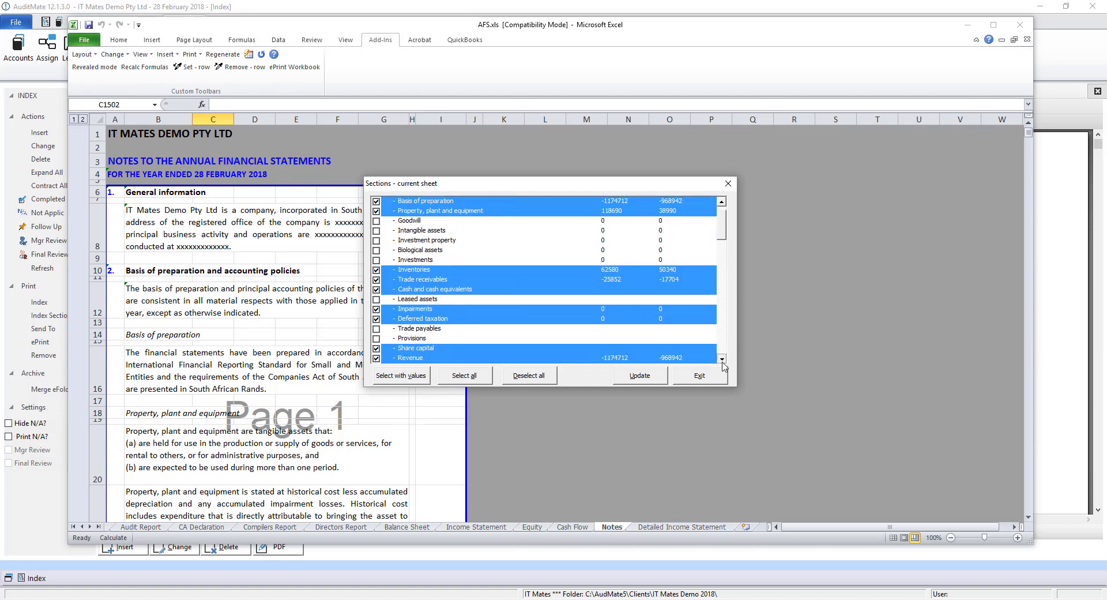
left_click(722, 359)
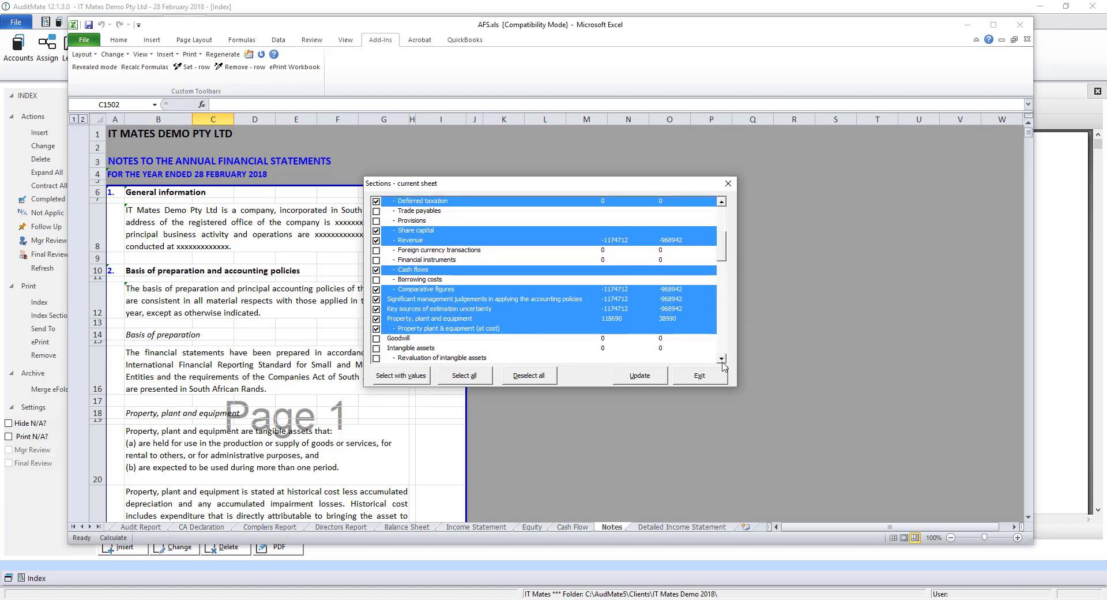
left_click(721, 358)
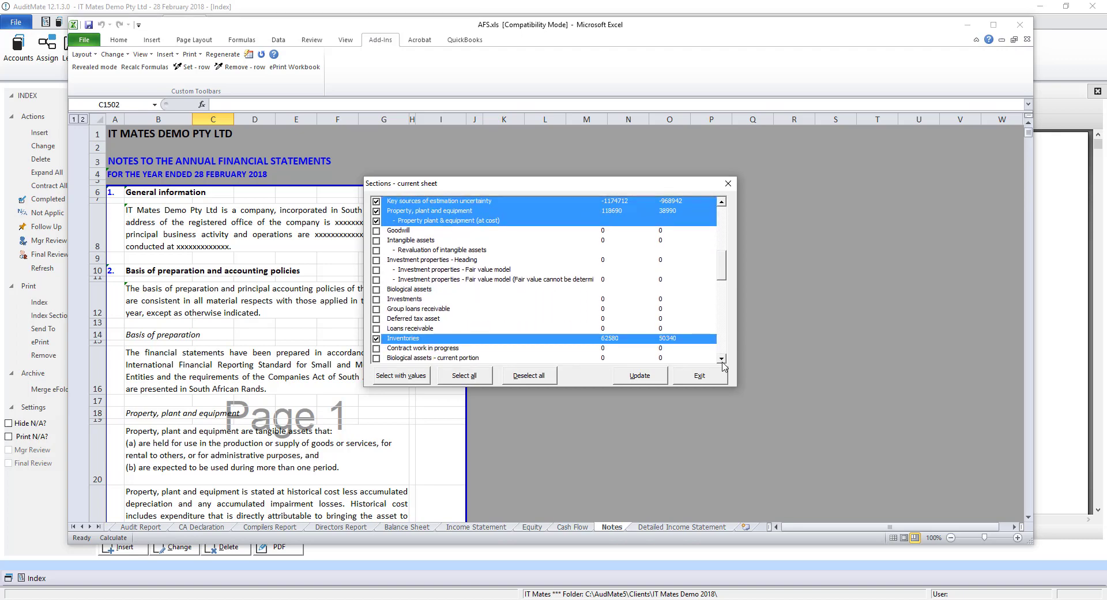
left_click(721, 372)
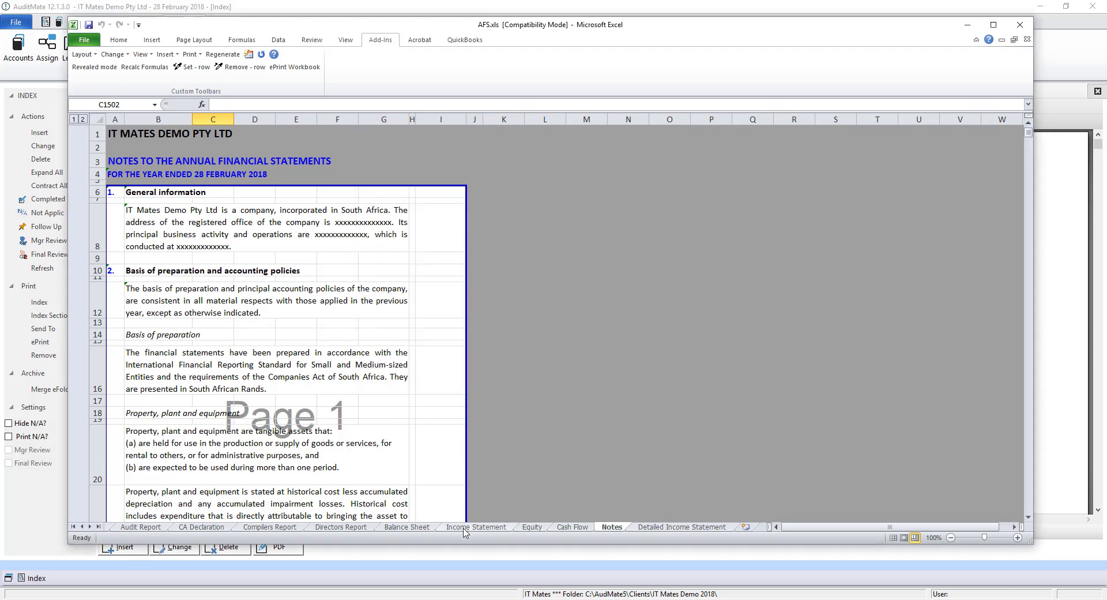
Follow the Property, plant and equipment note reference from Balance Sheet to note 5 and hide the unused rows in the notes.
left_click(407, 527)
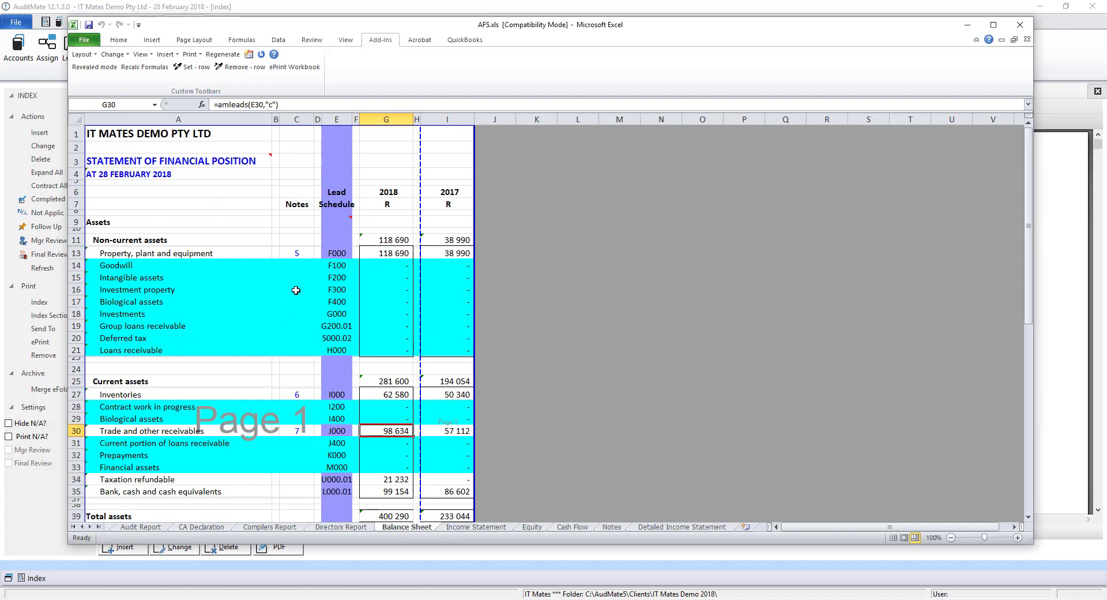
left_click(298, 259)
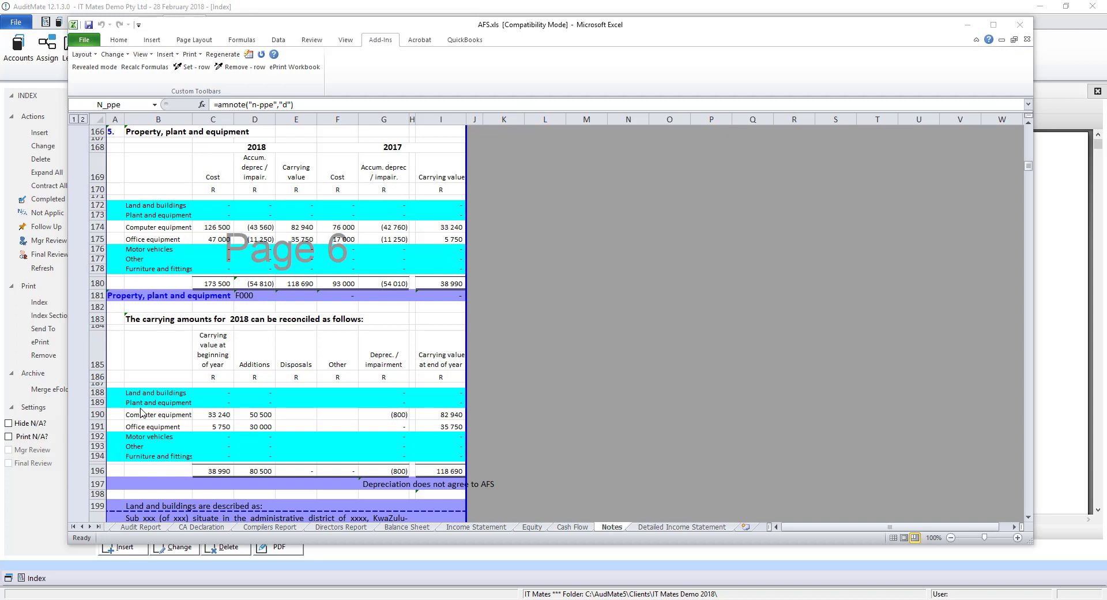
left_click(100, 69)
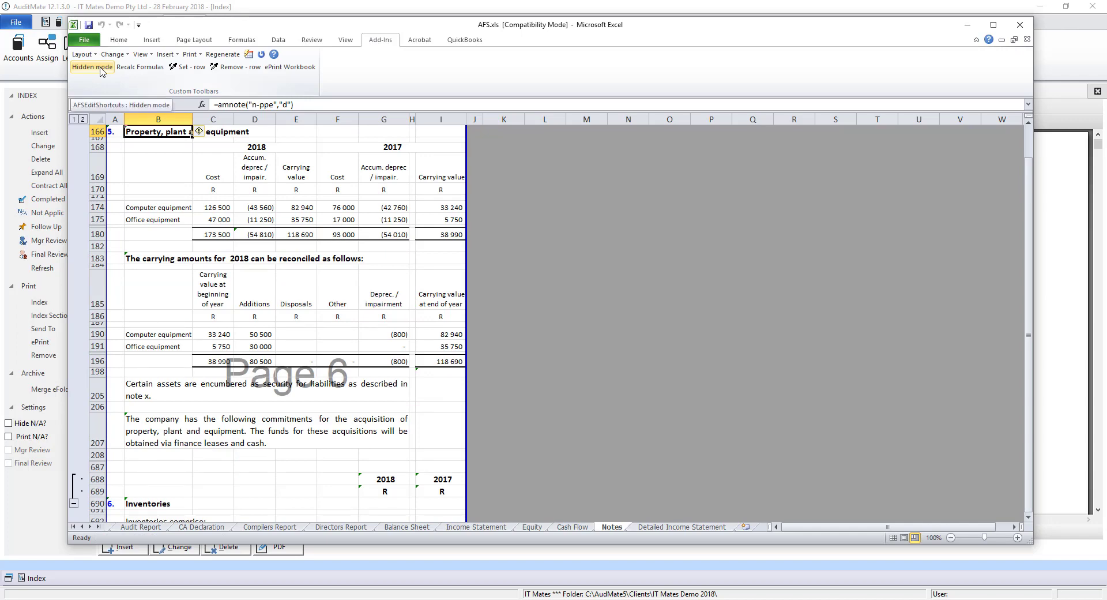
scroll(317, 384, "down", 4)
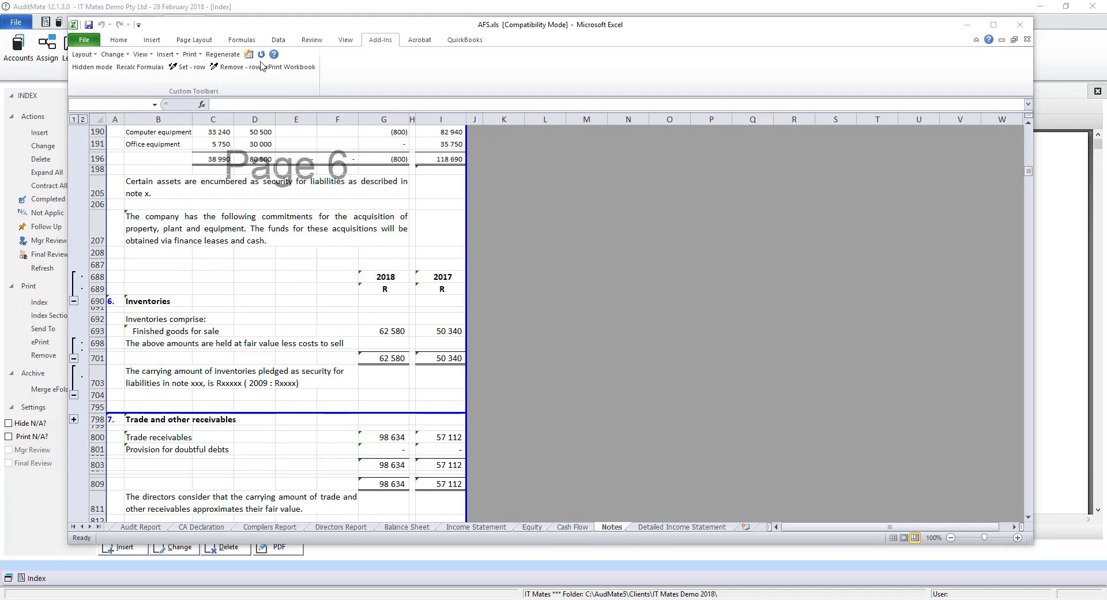
ePrint the workbook to PDF and page through the resulting financial statements.
left_click(285, 68)
left_click(285, 68)
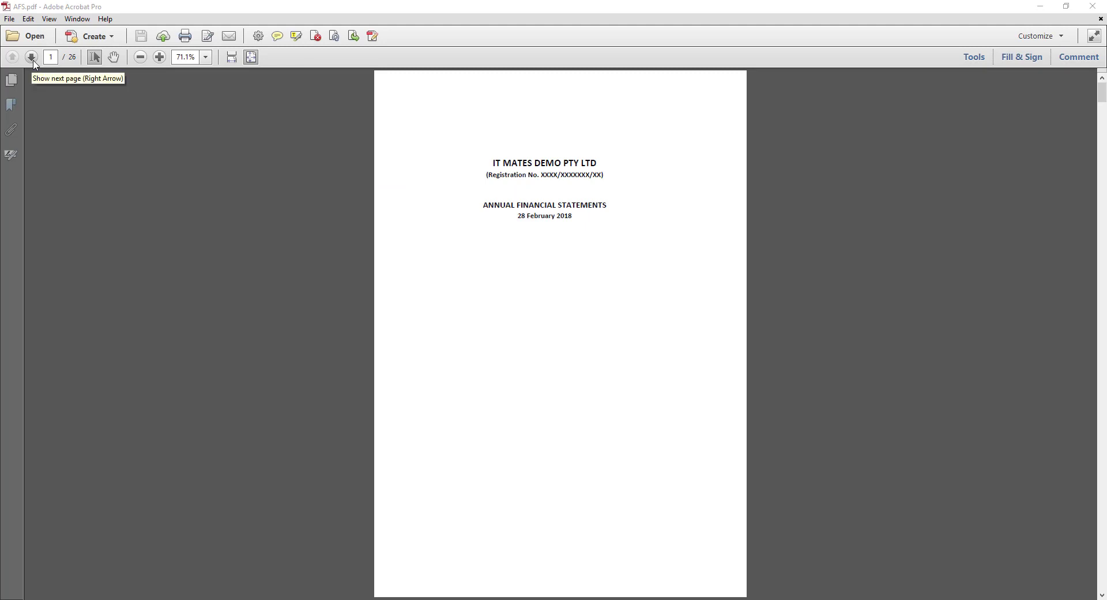
left_click(31, 57)
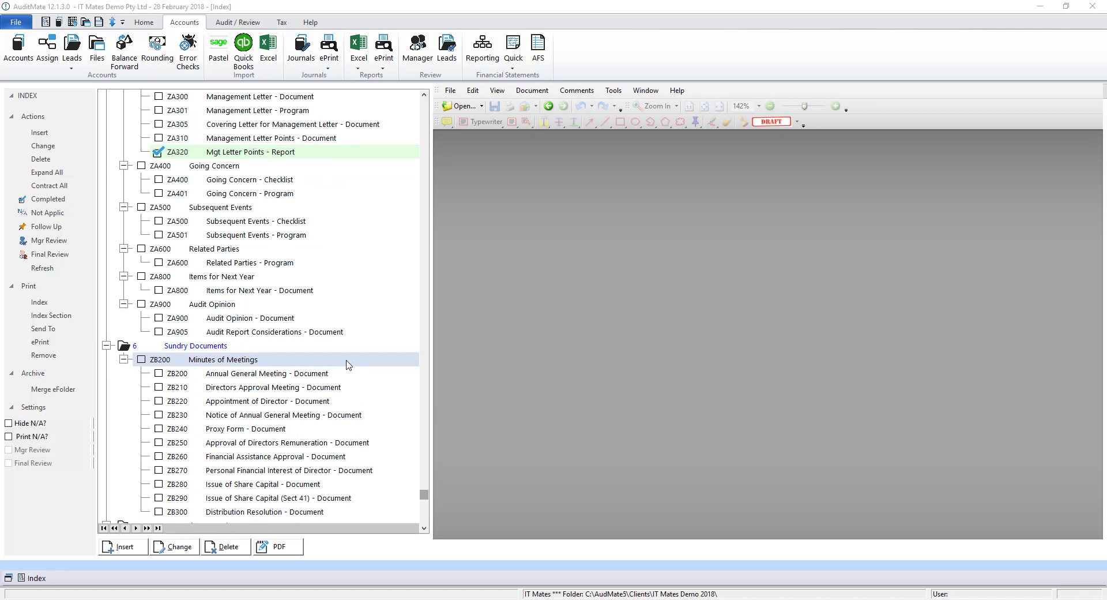
View the client journals and the accounts list, and return to the working file index.
left_click(304, 57)
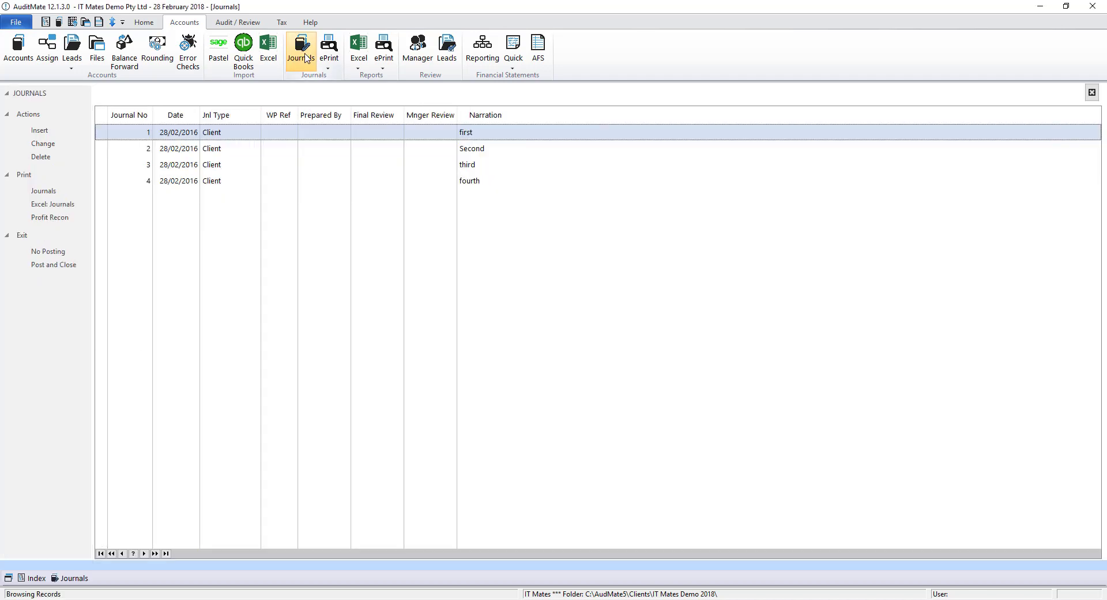
left_click(58, 23)
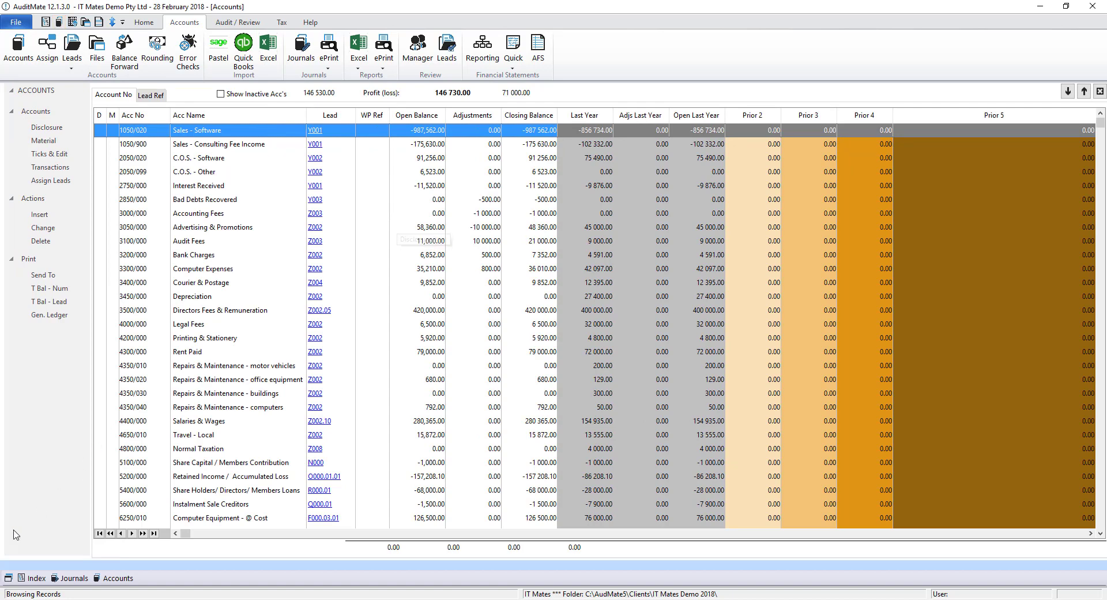
left_click(33, 578)
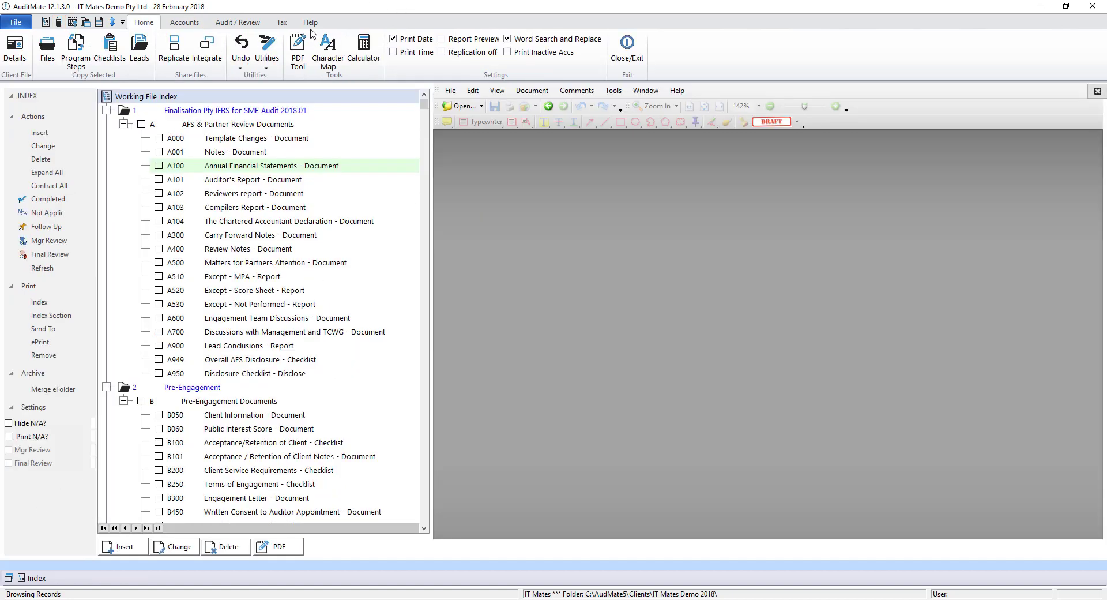
Step through the ITR14 HelpMate sections to the tax leads and computation page, view the ITR14 Return form and close it.
left_click(283, 23)
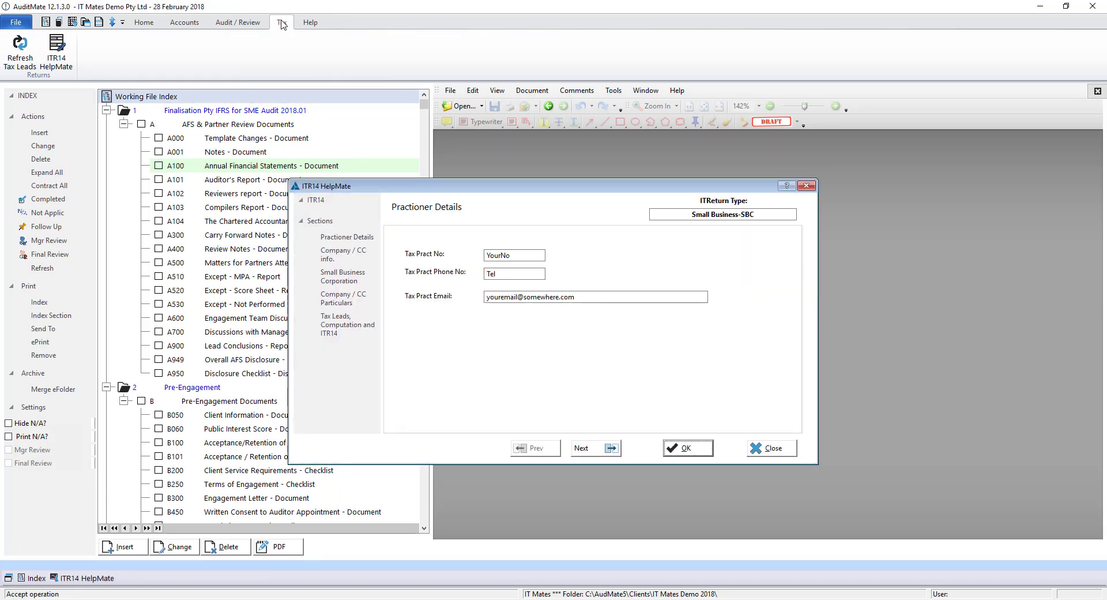
left_click(600, 452)
left_click(602, 453)
left_click(602, 453)
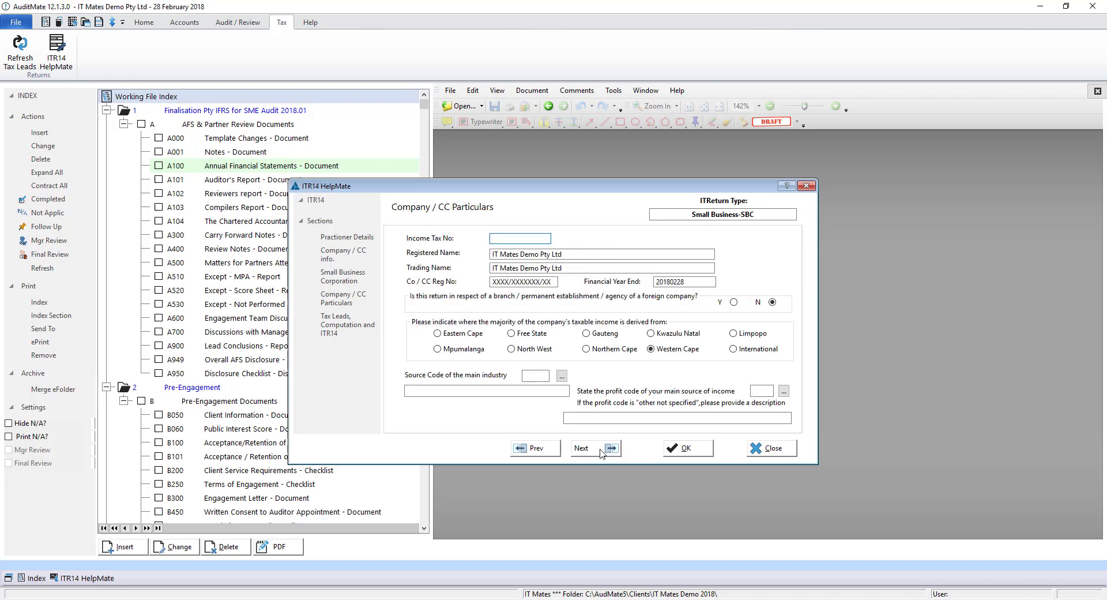
left_click(601, 453)
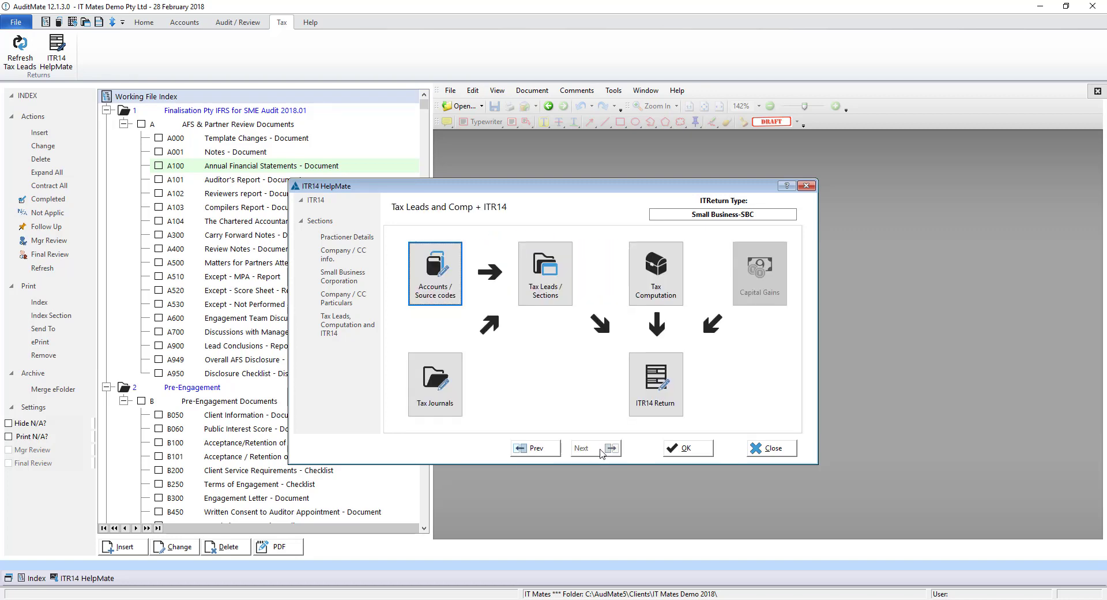
left_click(641, 401)
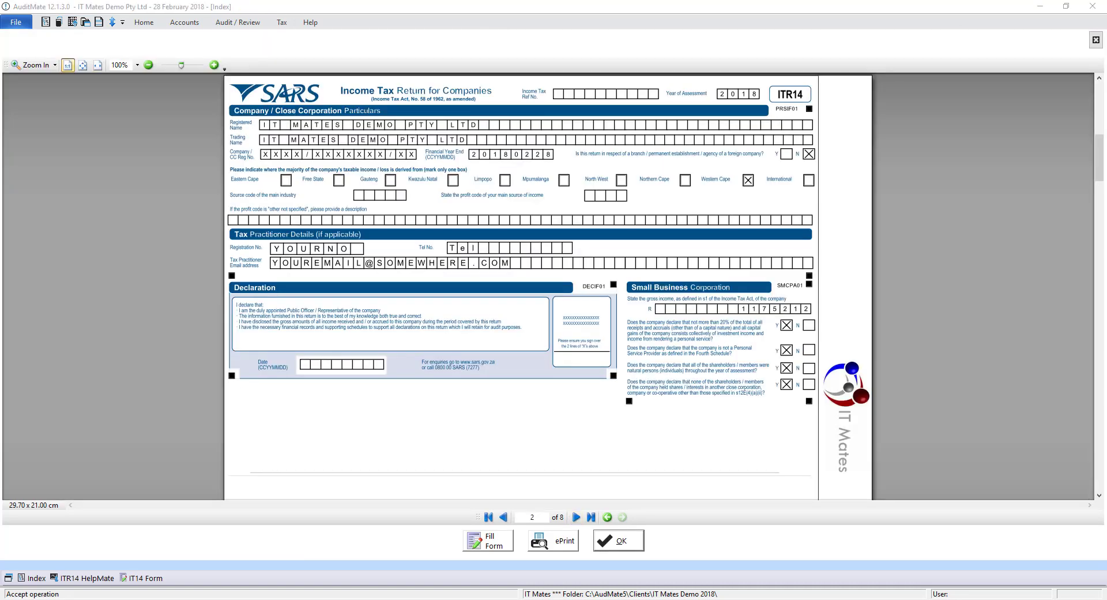
key("Return")
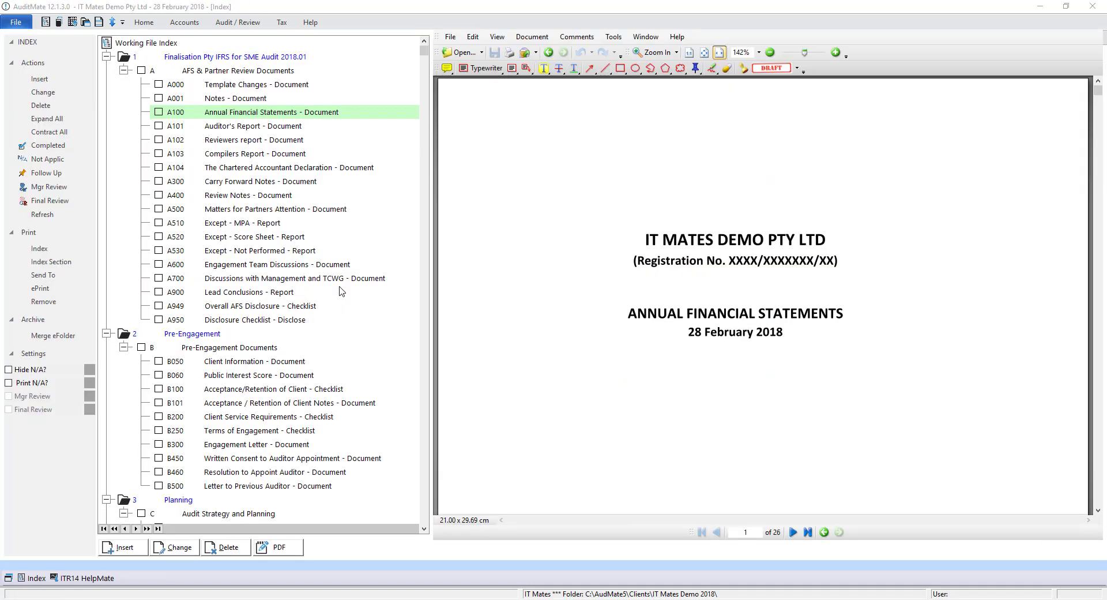